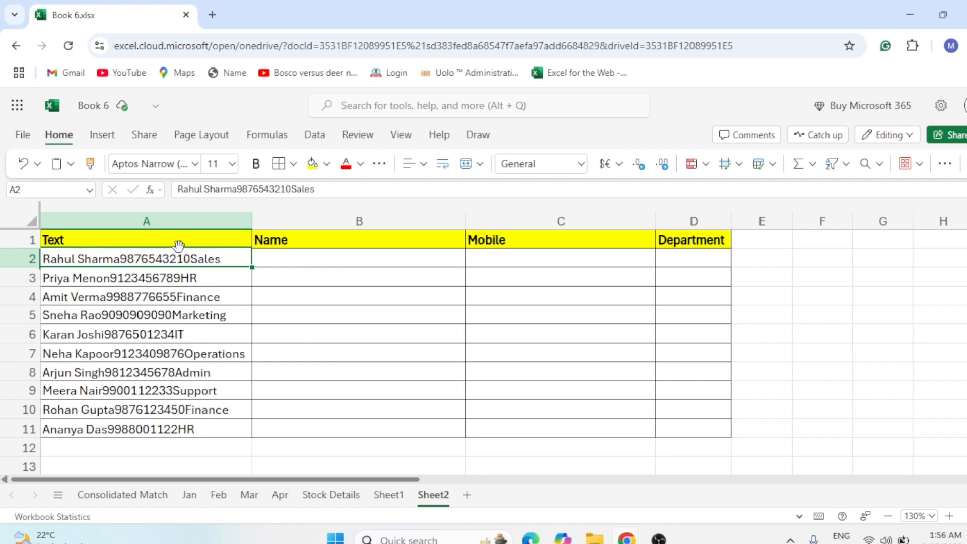
Examine the combined text entries in column A and the empty Name, Mobile and Department columns.
drag(157, 240, 126, 409)
click(101, 259)
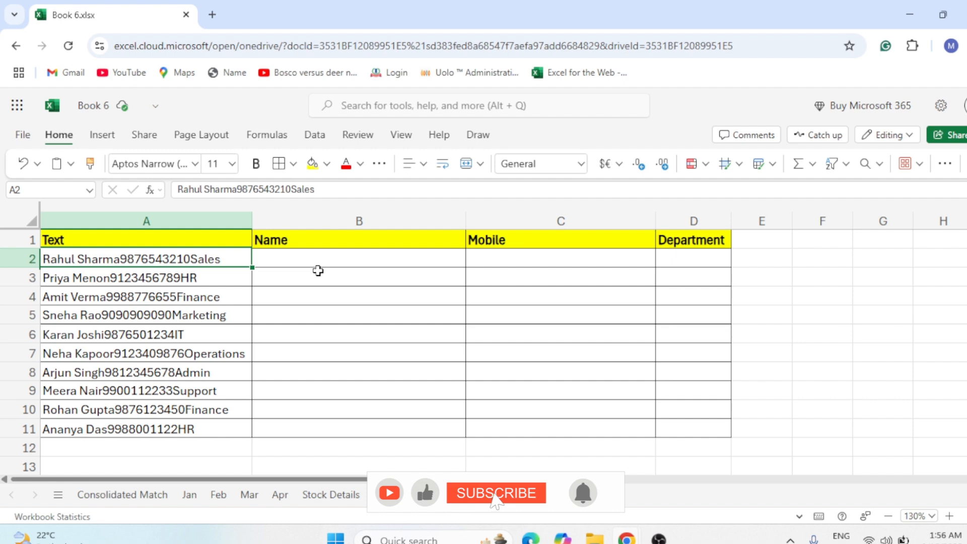
click(318, 256)
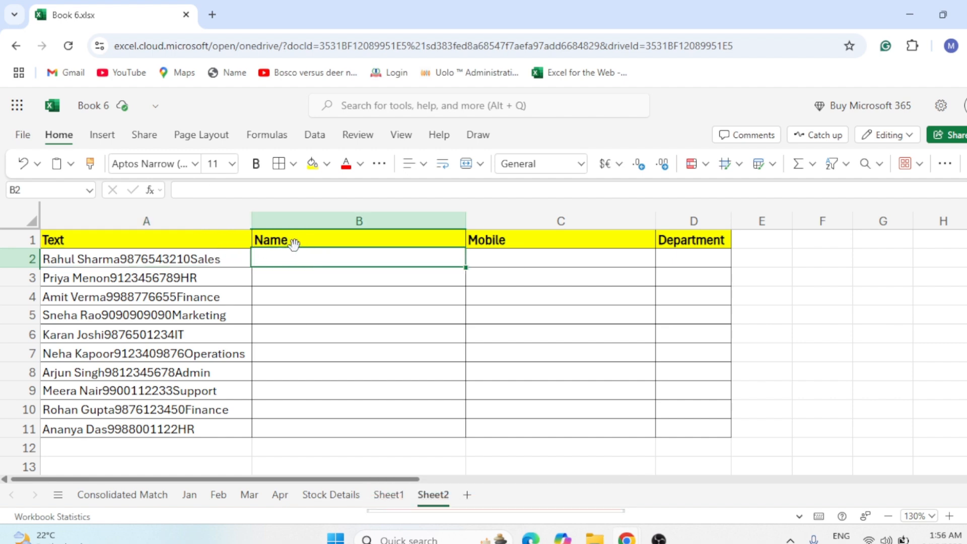
drag(313, 242, 327, 317)
drag(497, 241, 504, 373)
drag(710, 238, 695, 325)
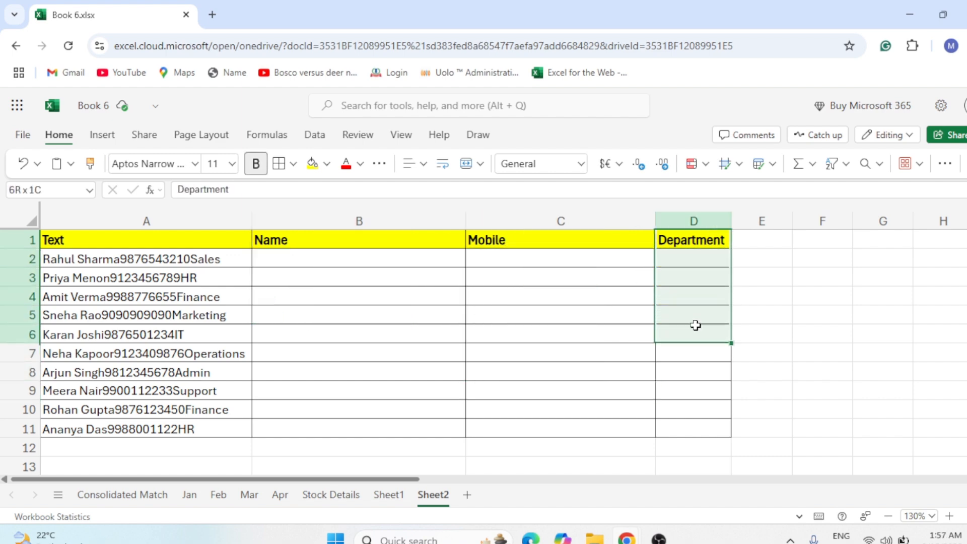
click(239, 254)
click(304, 255)
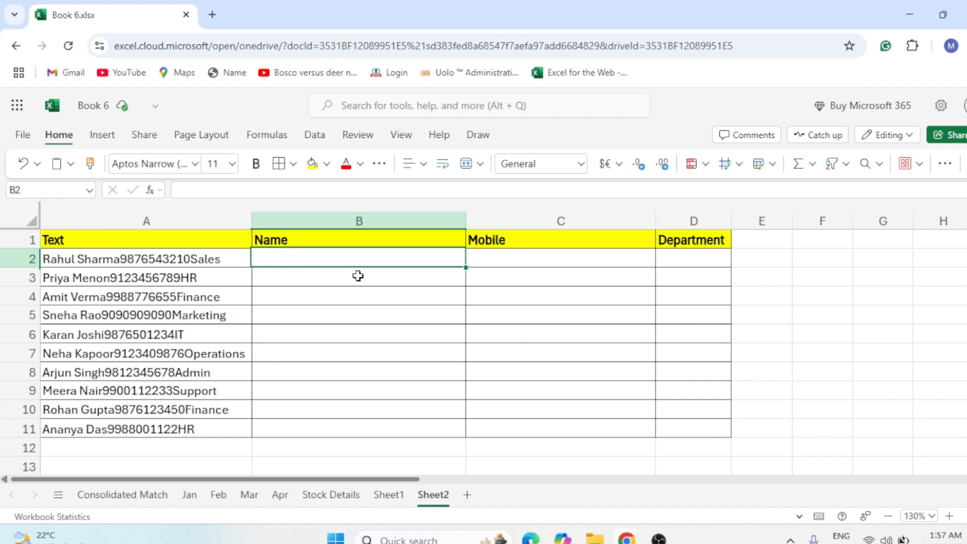
Start a REGEXEXTRACT formula in B2 that uses A2 as the text to search.
text(=)
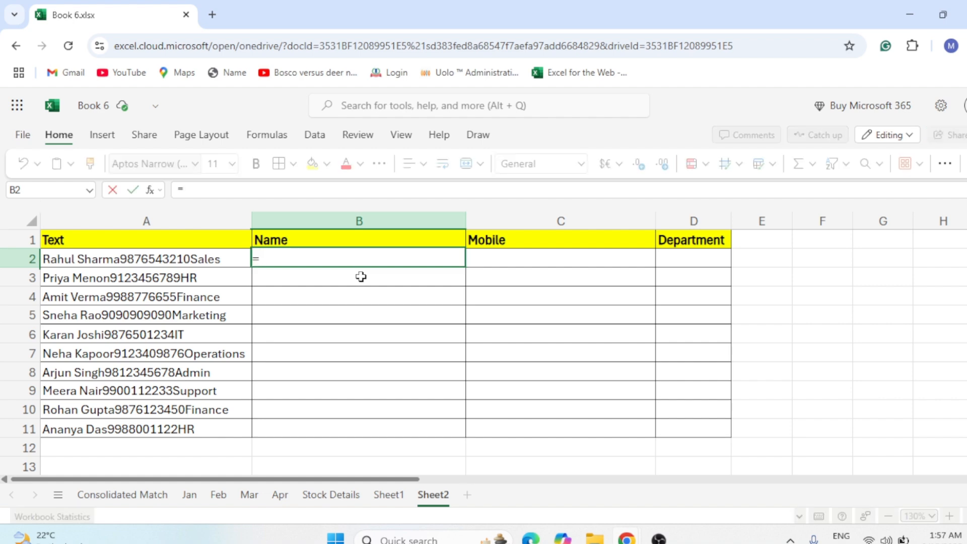
text(re)
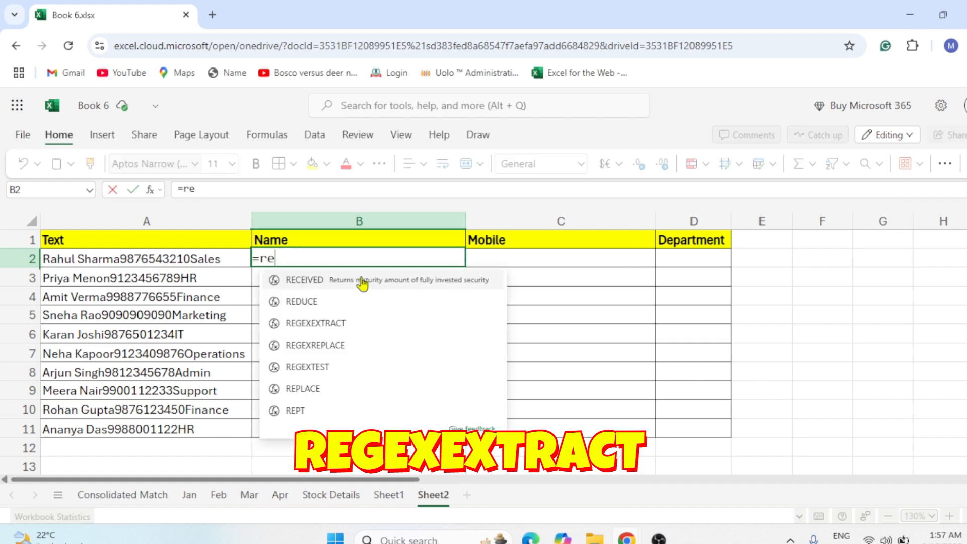
text(g)
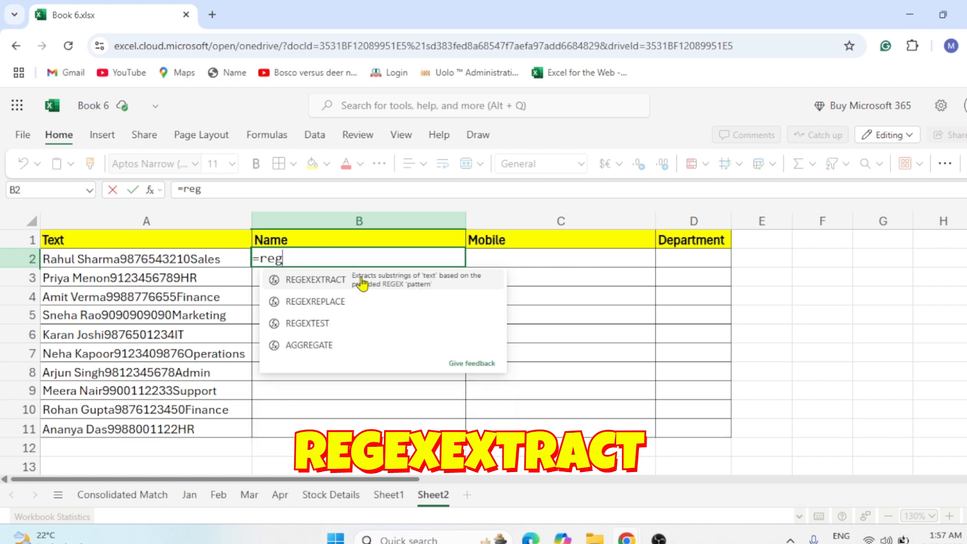
click(307, 286)
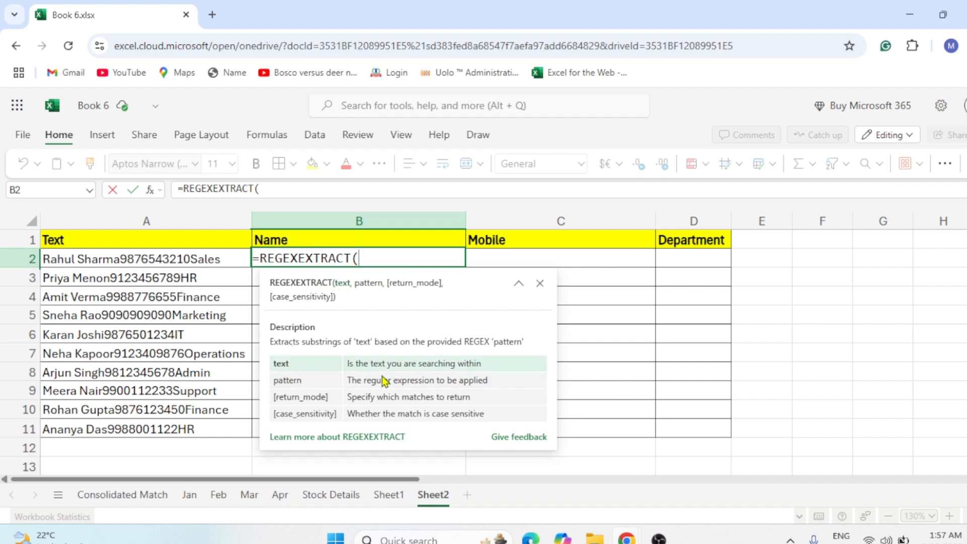
click(150, 262)
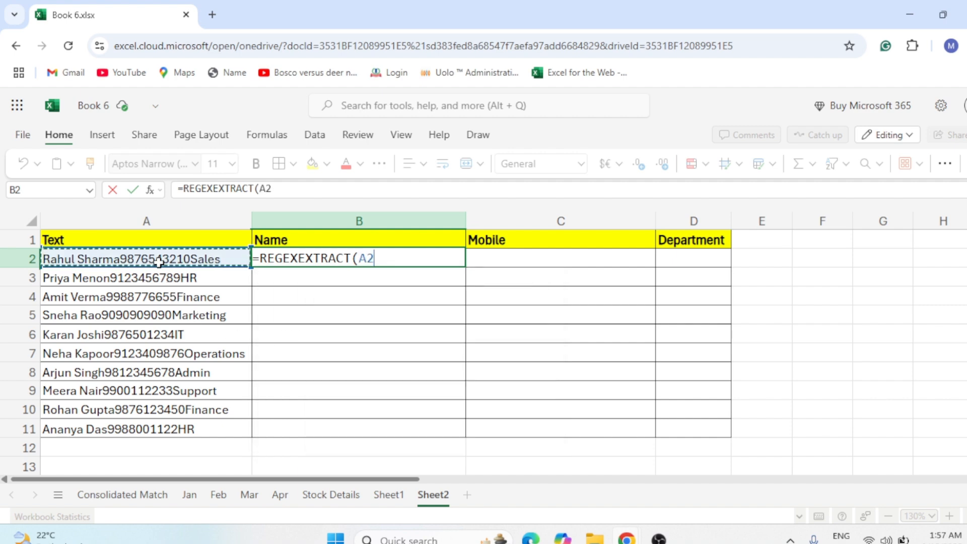
text(,)
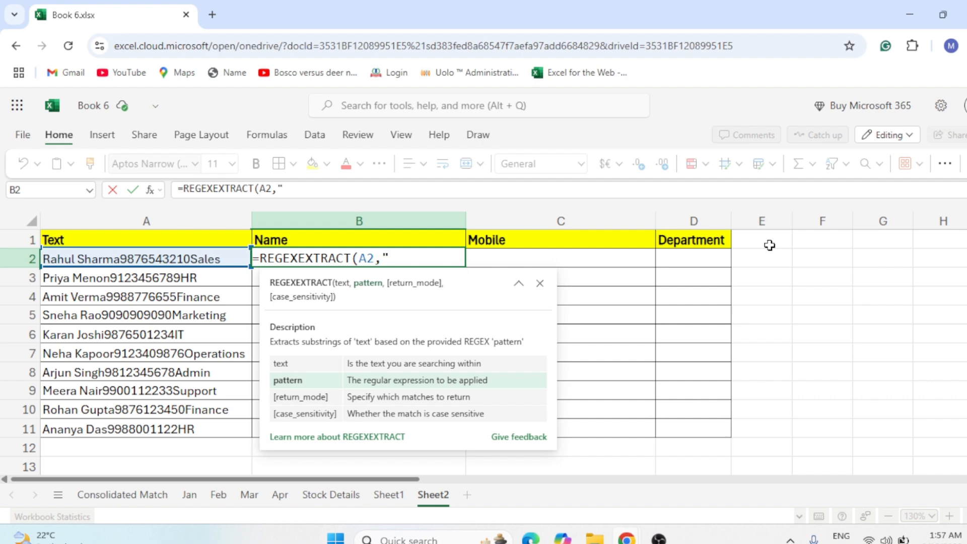
Complete the formula with the pattern "[A-Za-z]" and confirm it in B2.
text([)
text(A-Z)
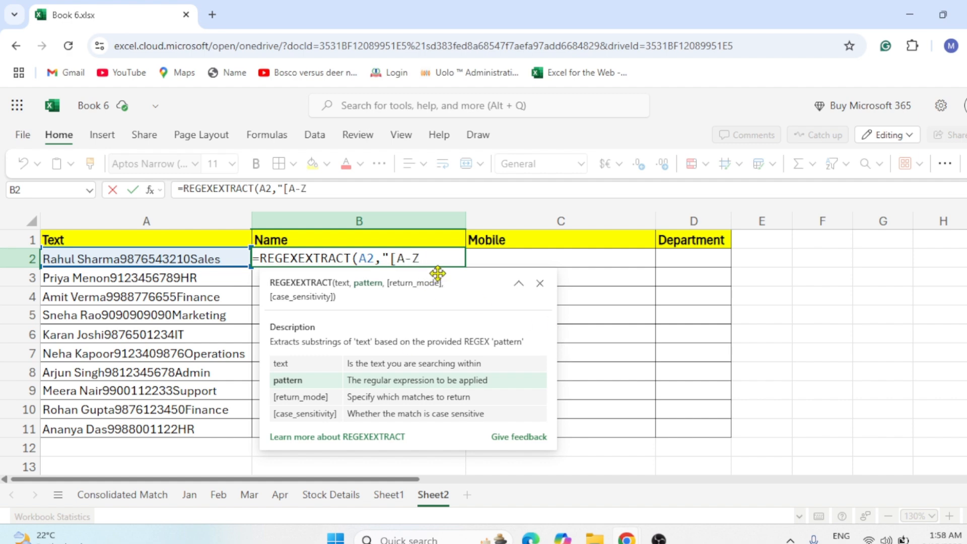
text(a)
text(-z)
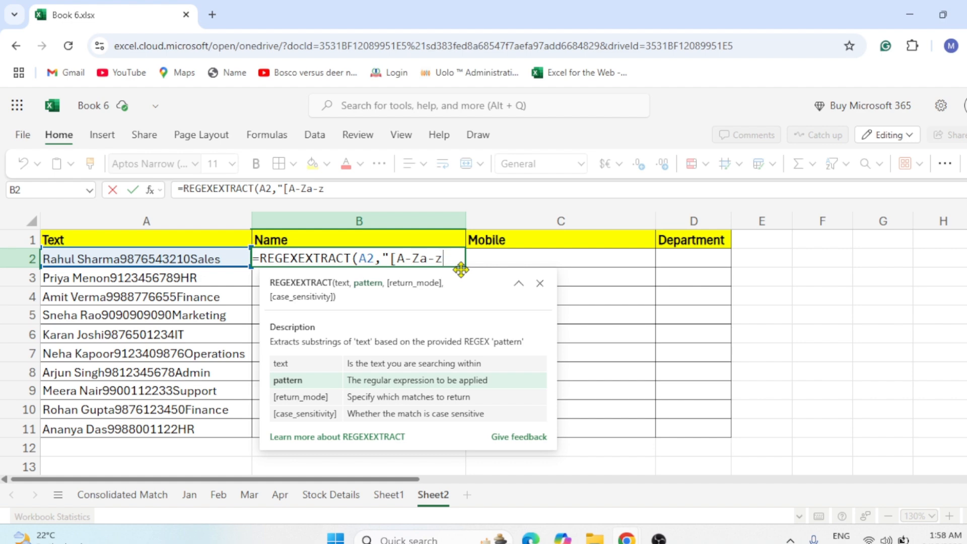
text(})
key(Home)
click(450, 259)
text(])
text("))
key(Return)
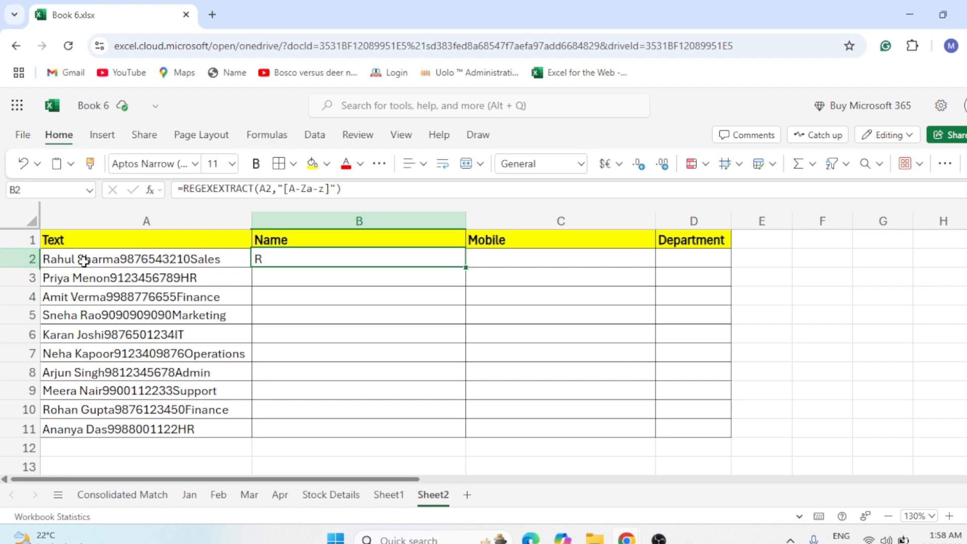
Edit B2's pattern to "[A-Za-z]+" so whole letter runs are extracted.
double_click(289, 258)
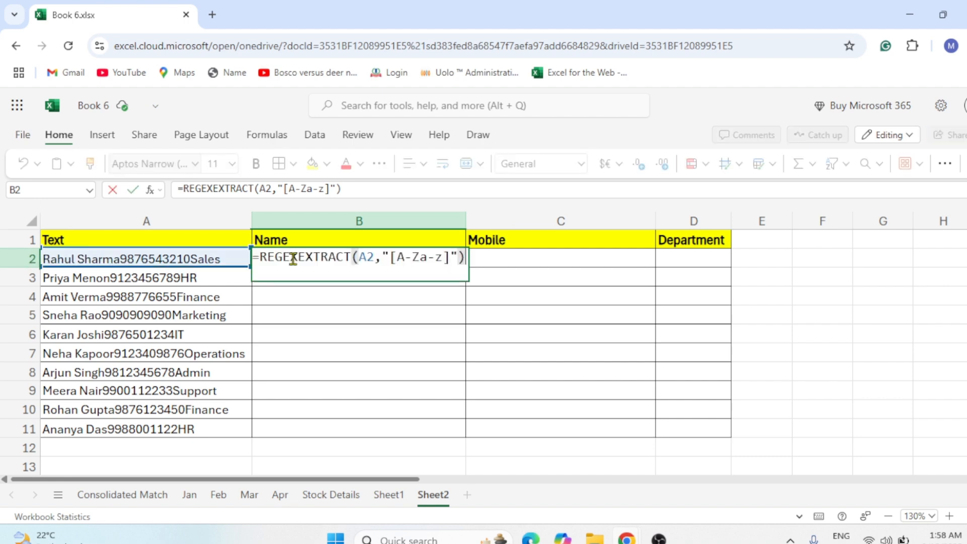
click(447, 258)
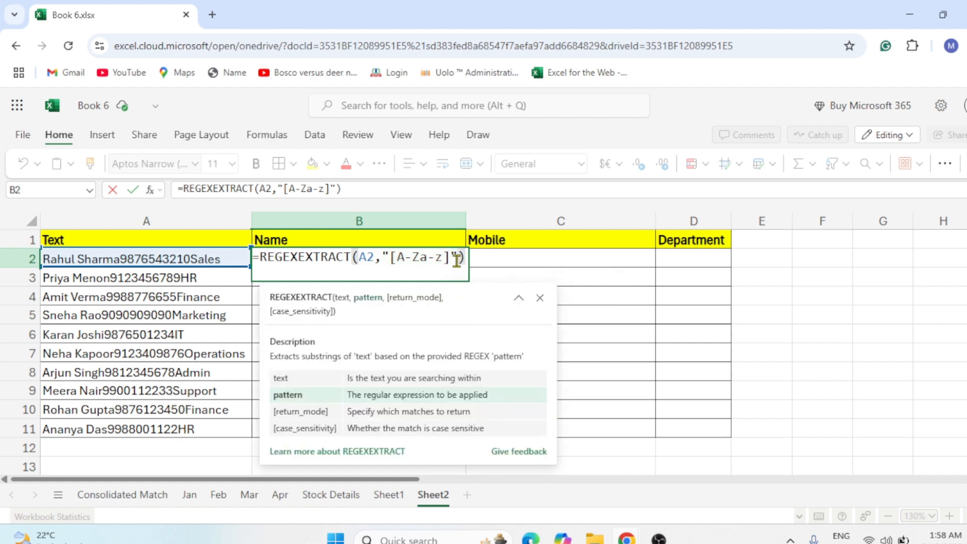
click(451, 257)
text(+)
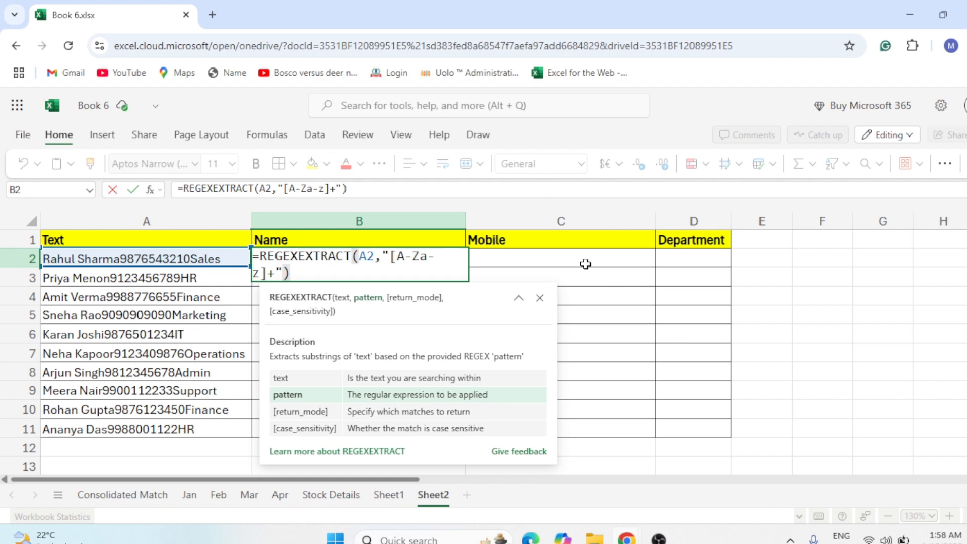
key(Return)
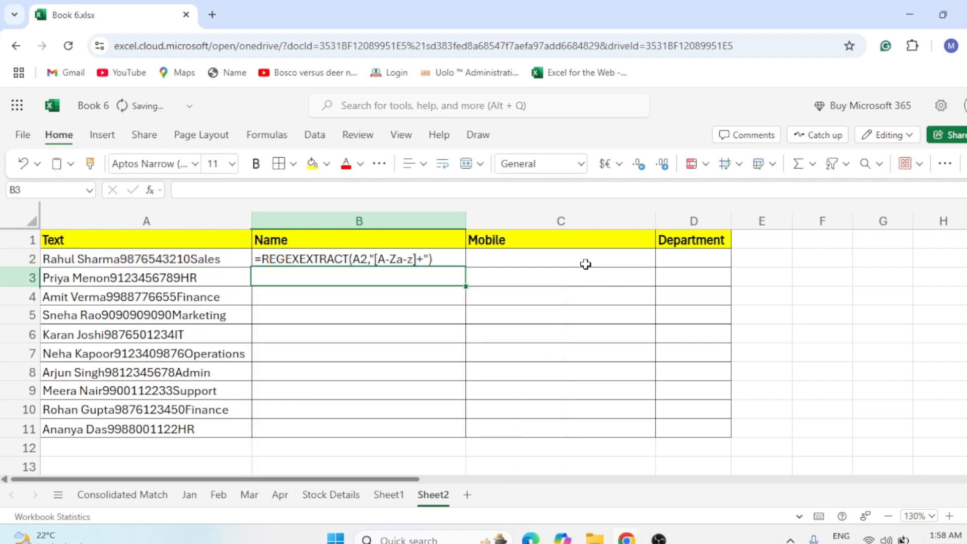
key(Up)
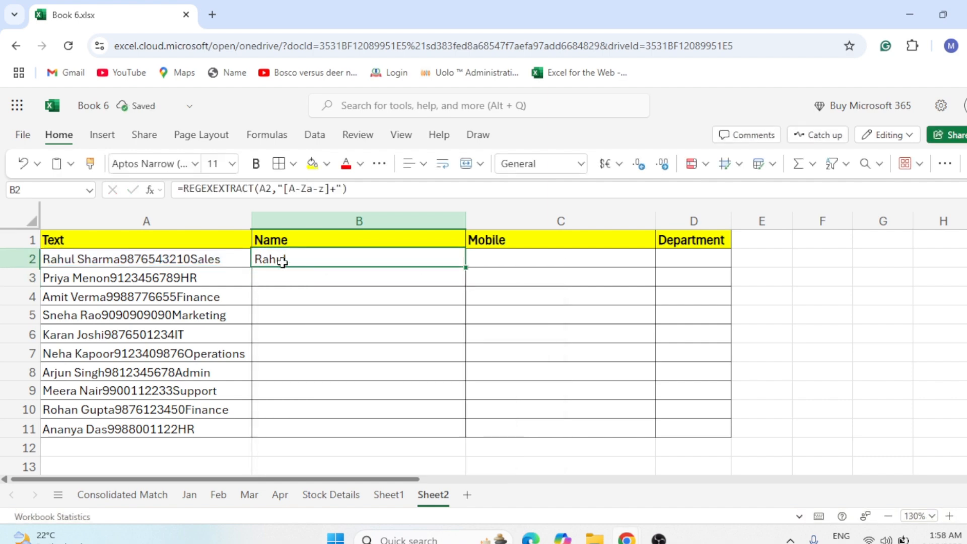
Fill the Name formula from B2 down through B11.
click(94, 261)
click(445, 264)
drag(464, 268, 404, 431)
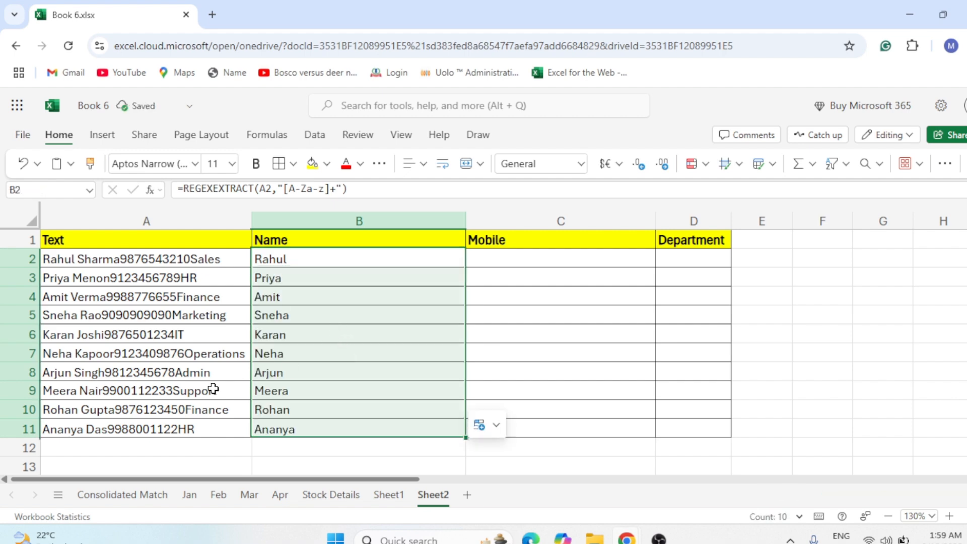
Edit B2's pattern to "[A-Za-z\s]+" so spaces are included in the name.
double_click(285, 260)
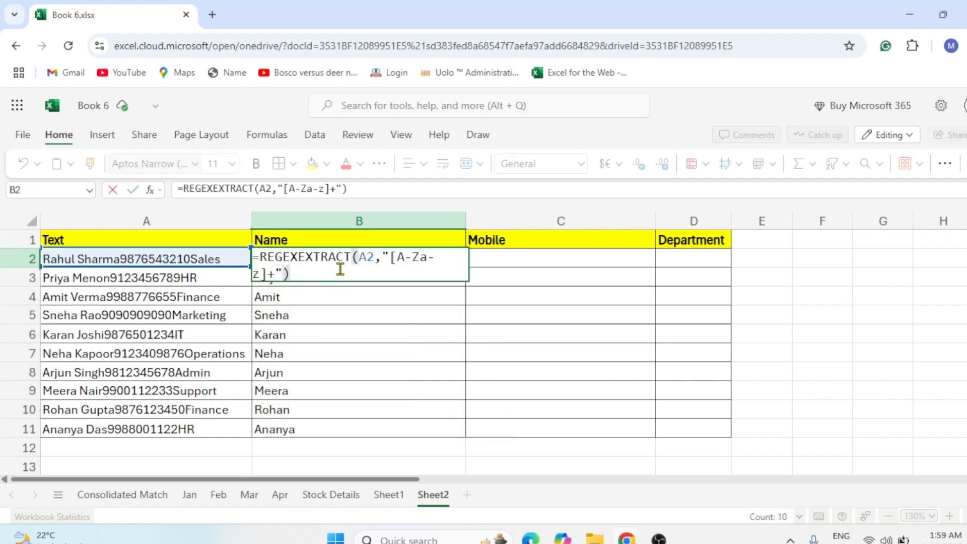
click(326, 189)
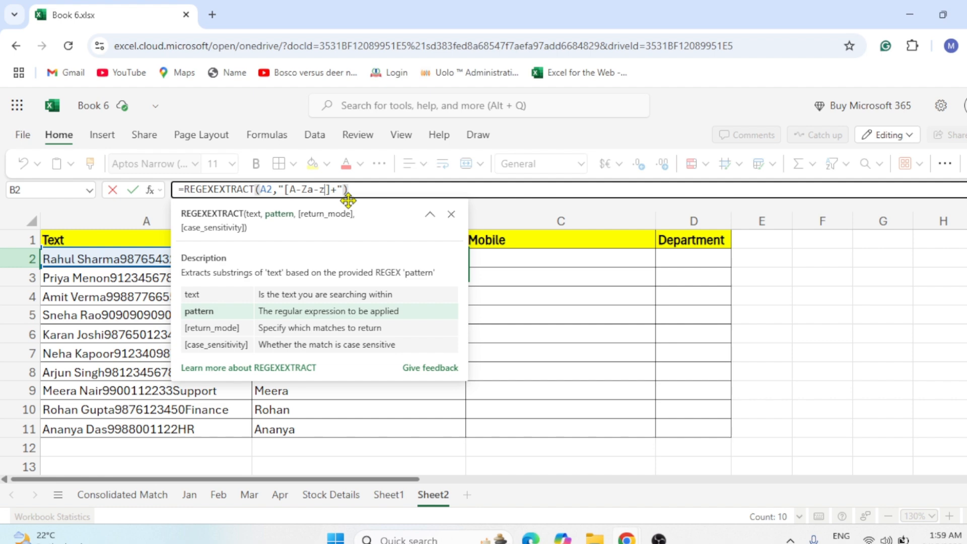
text(\)
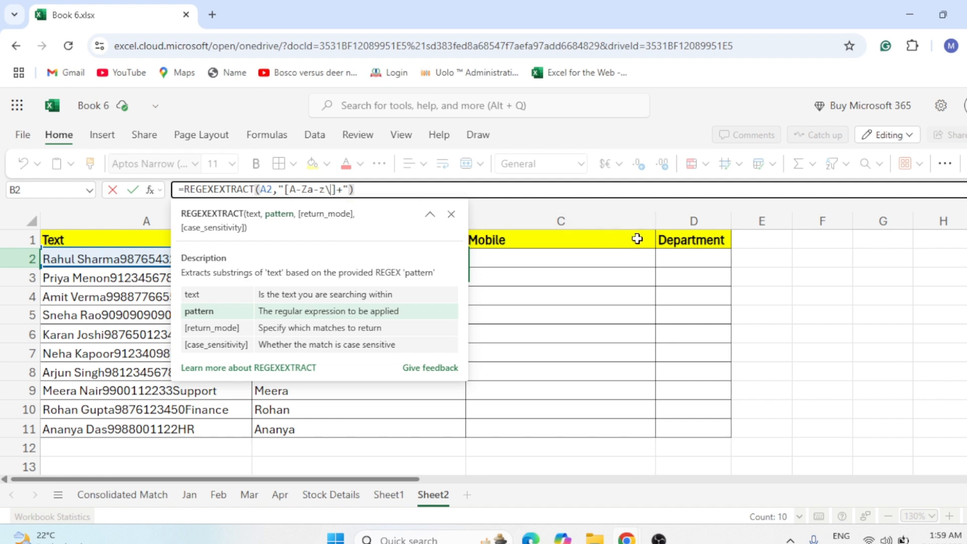
text(s)
key(Return)
Copy the updated Name formula down through B11.
key(shift+Up)
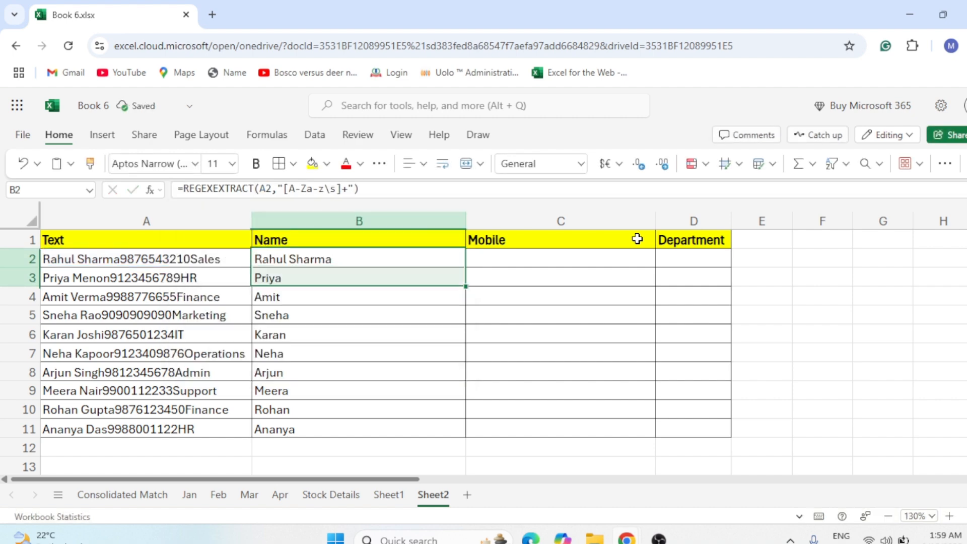
key(shift+Down)
key(shift+Down)
key(shift+Down)
key(shift+Down)
key(shift+Down)
key(shift+Down)
key(shift+Down)
key(shift+Down)
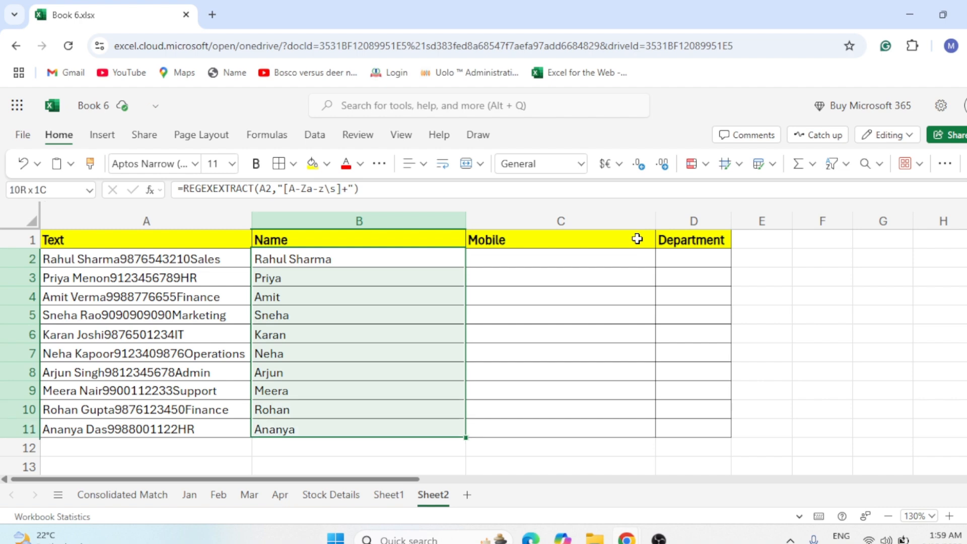
click(304, 257)
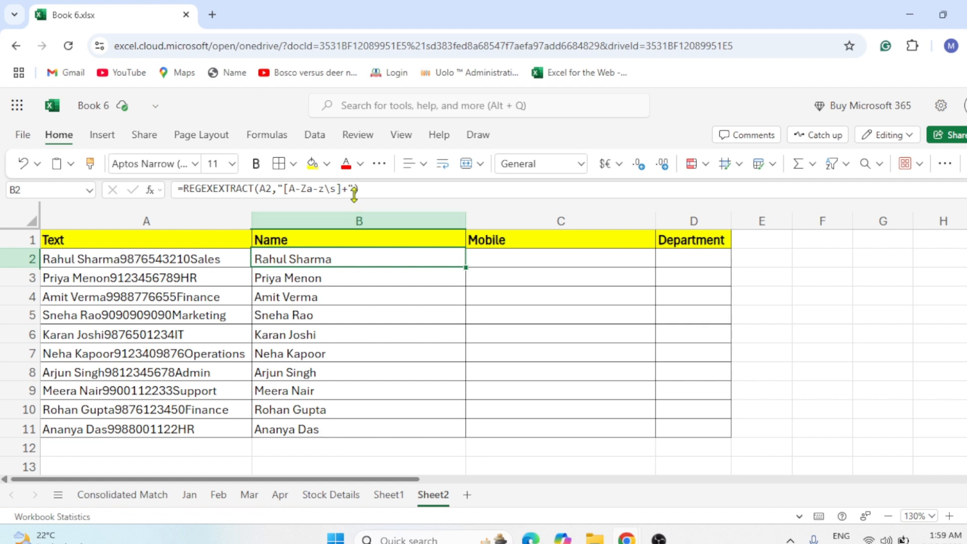
mouse_move(355, 187)
click(531, 262)
drag(295, 257, 298, 427)
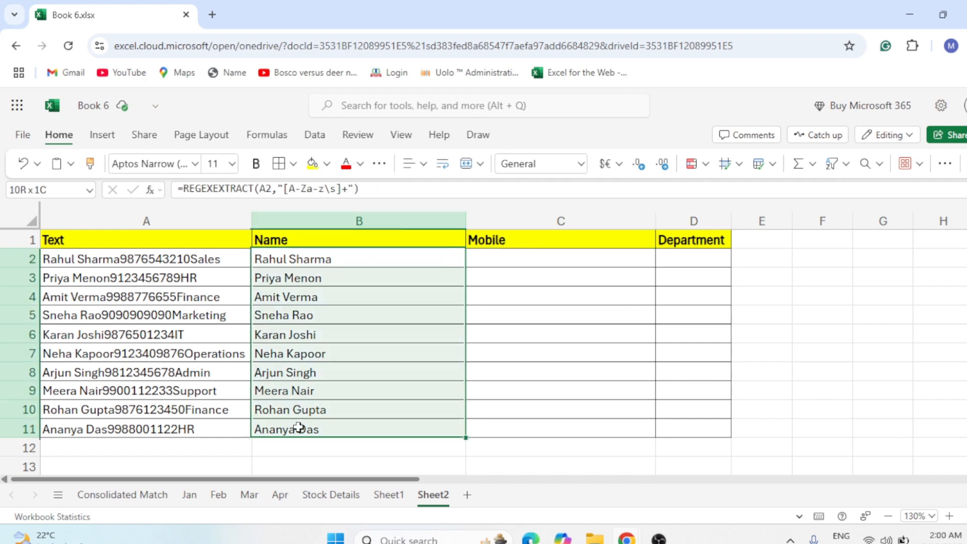
Start a REGEXEXTRACT formula in C2 that uses A2 as the text to search.
click(542, 263)
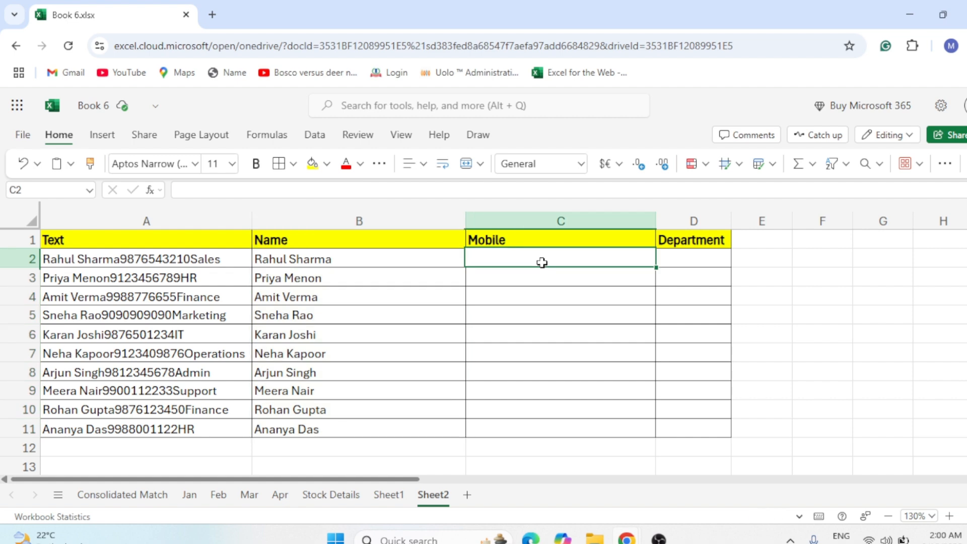
text(=reg)
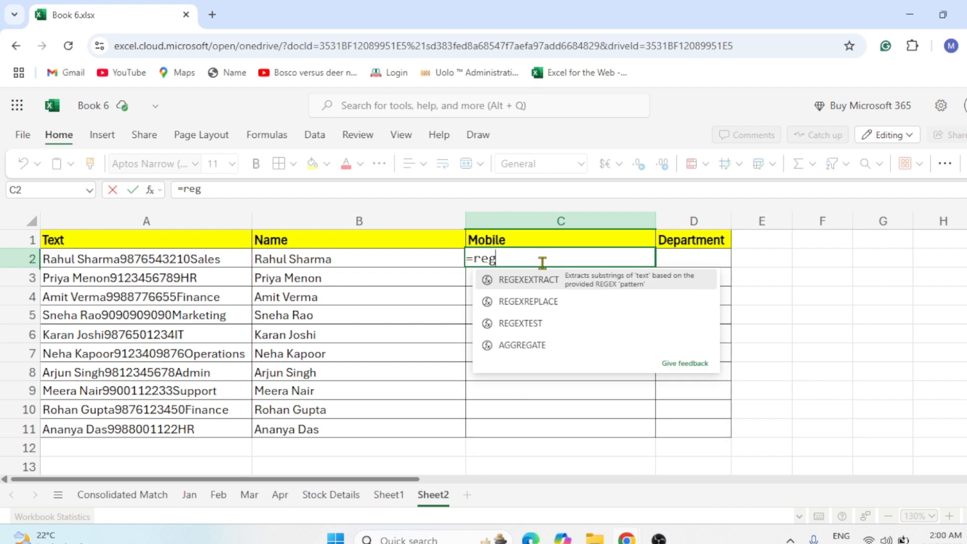
key(Tab)
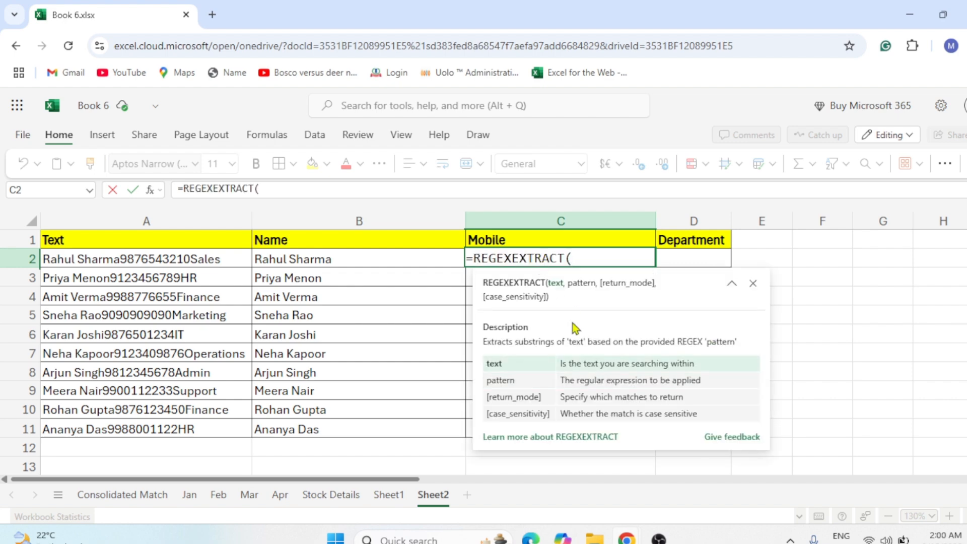
click(165, 262)
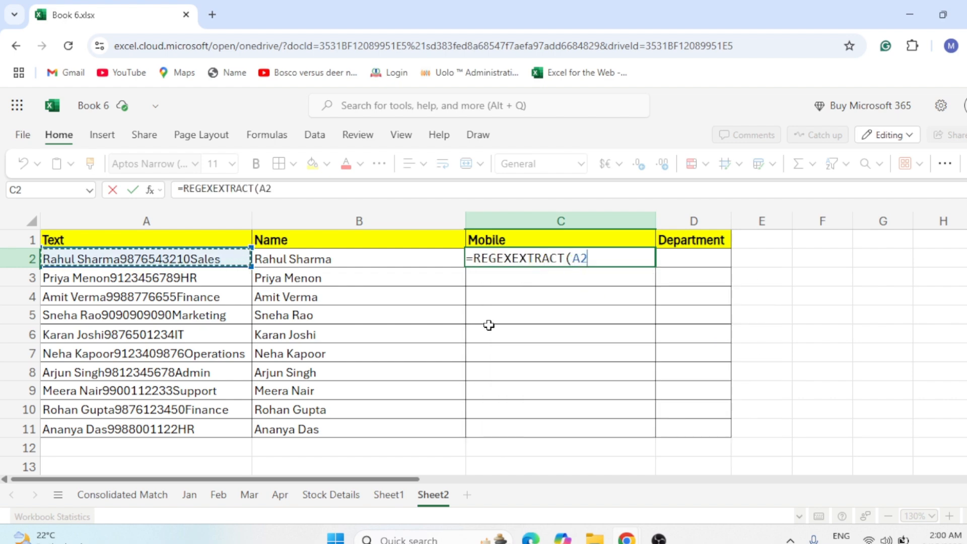
text(,)
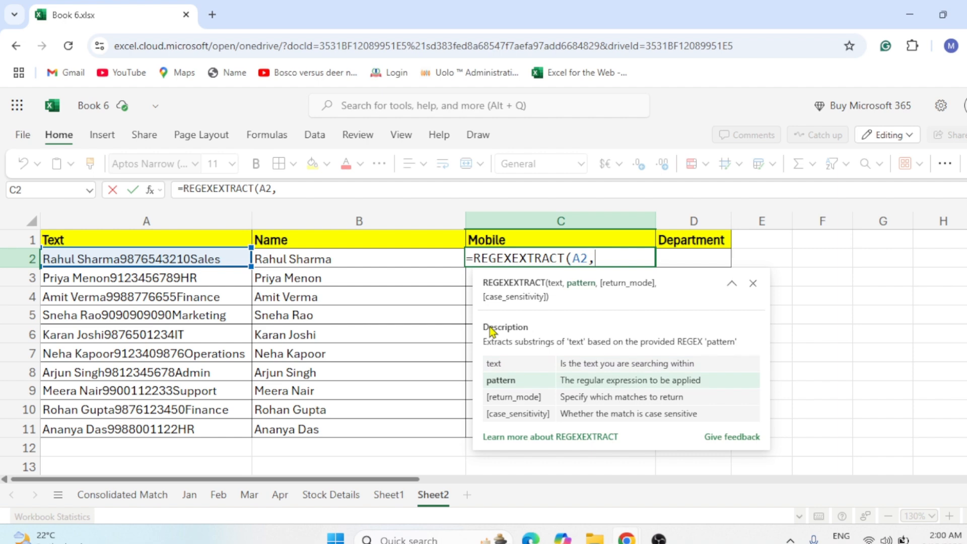
text("[)
Complete the Mobile formula with the pattern "[0-9]+" and fill it down through C11.
text(0-9)
text(])
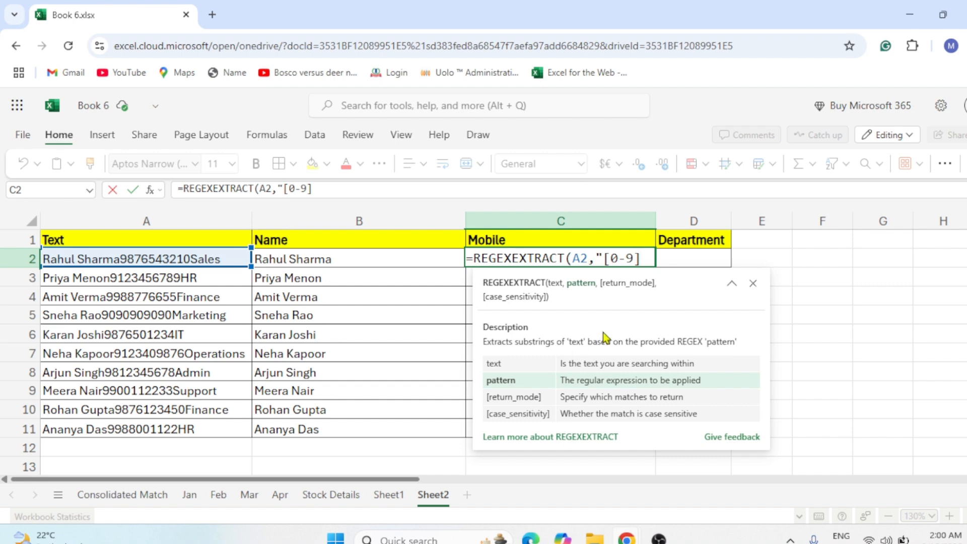
text(+"))
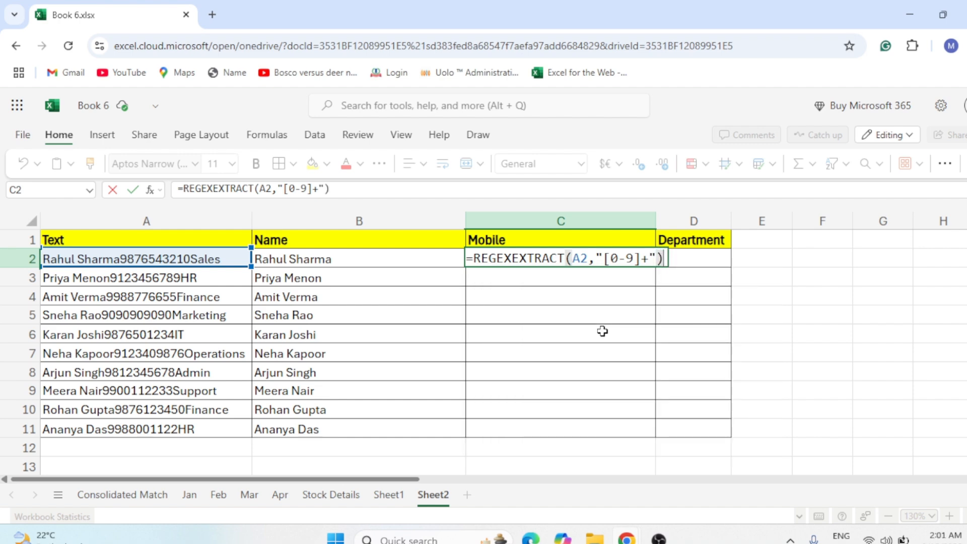
key(Return)
key(Up)
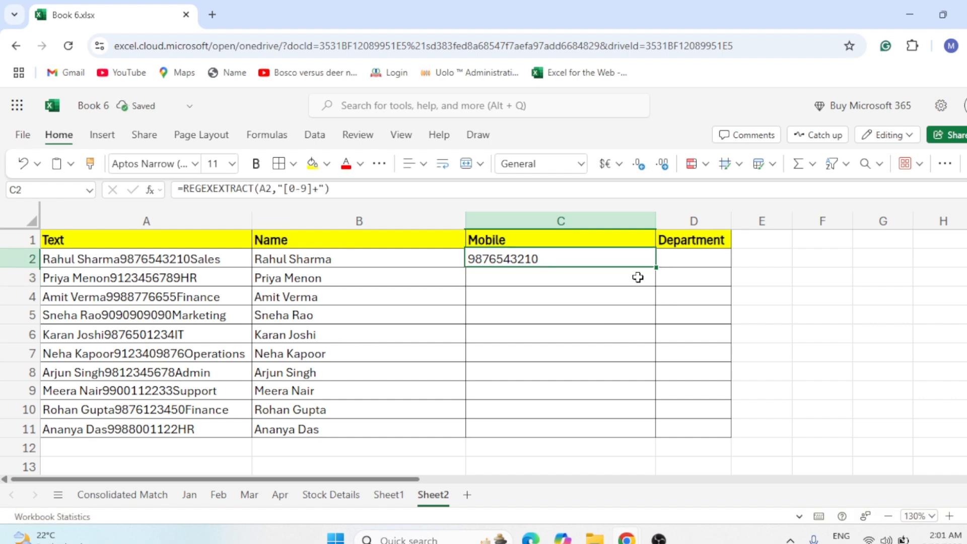
drag(654, 268, 623, 433)
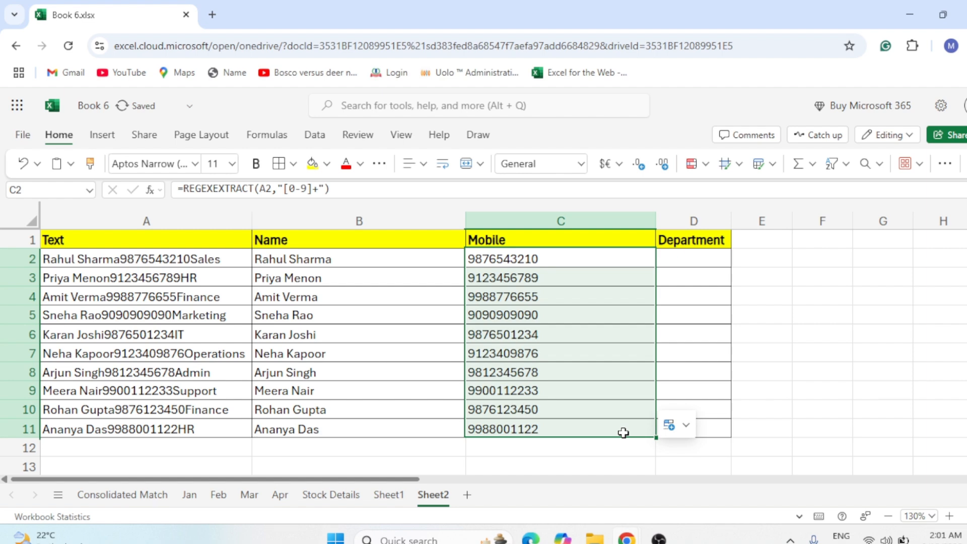
Start a REGEXEXTRACT formula in D2 that uses A2 as the text to search.
click(689, 256)
click(357, 259)
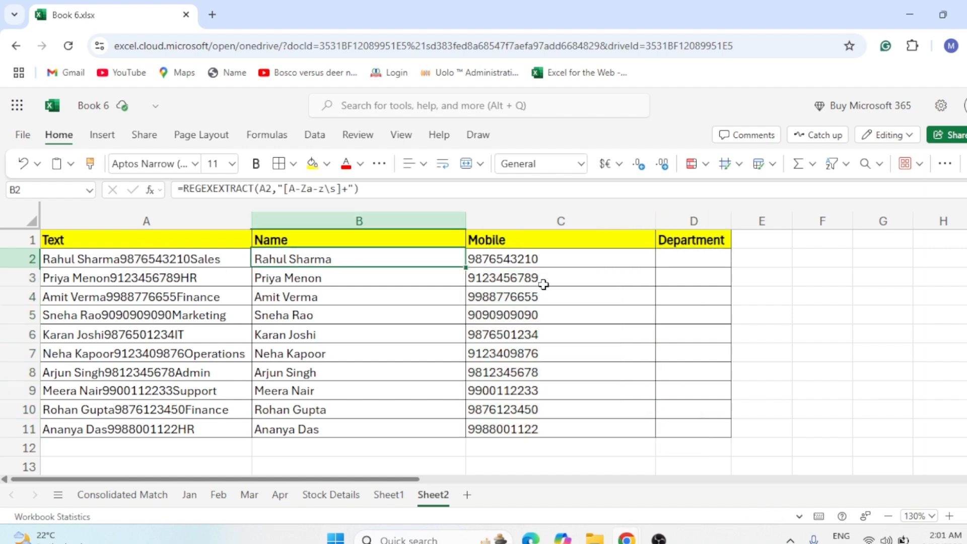
click(551, 257)
click(659, 253)
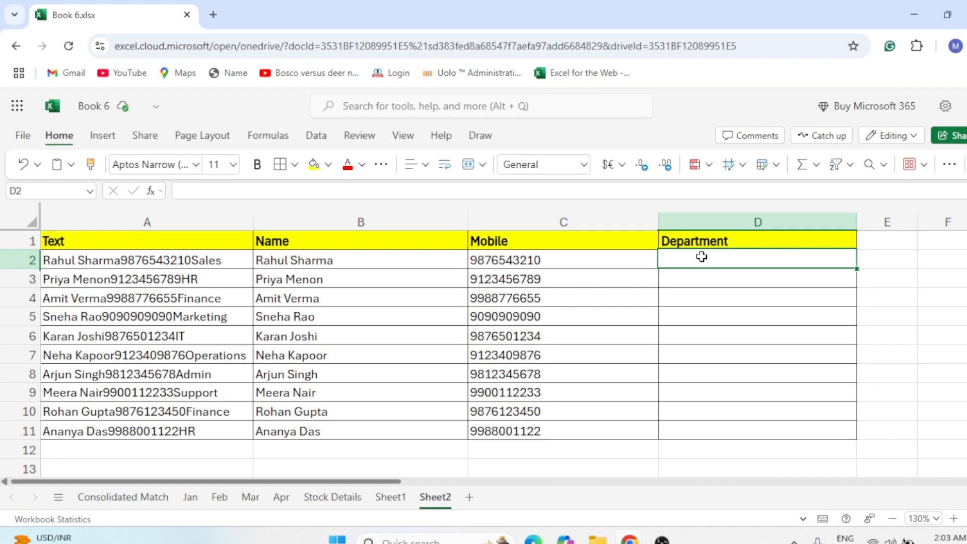
text(=reg)
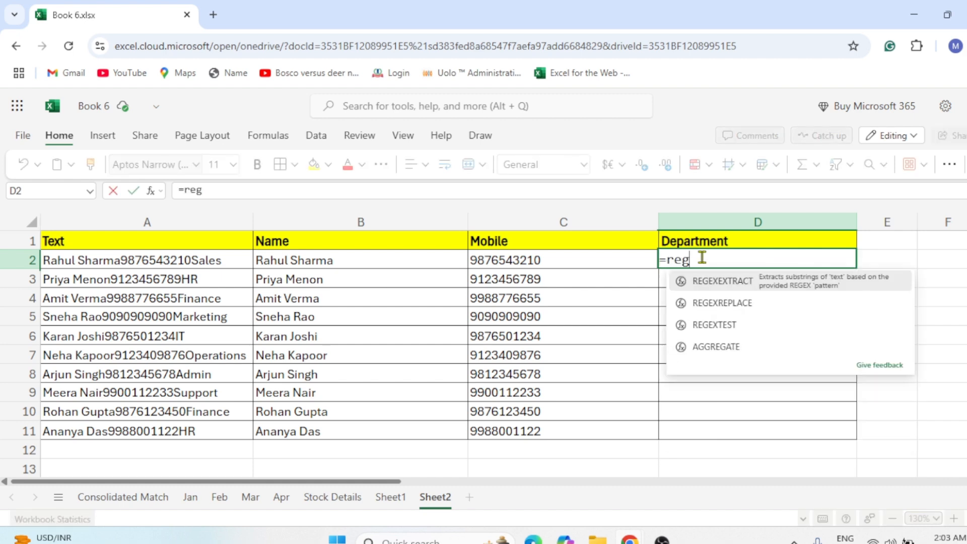
key(Tab)
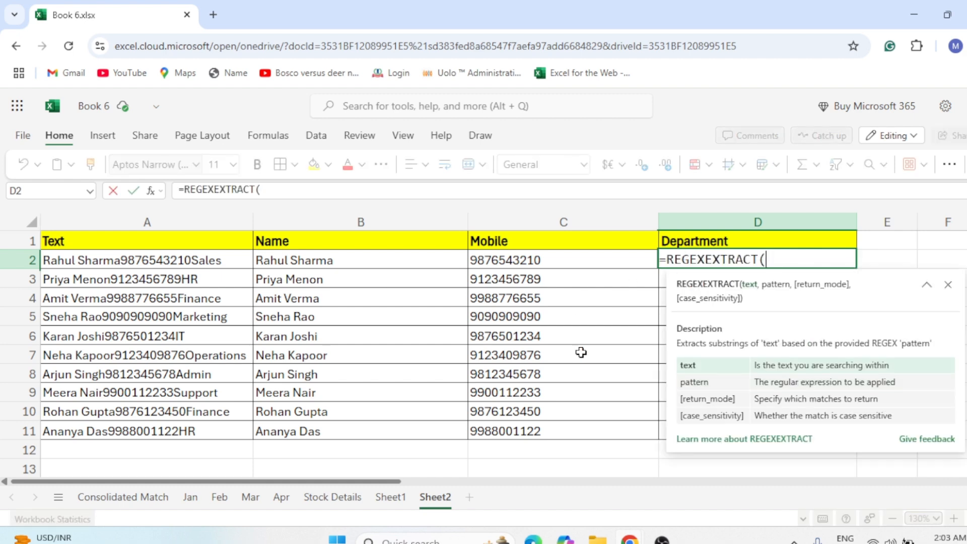
click(170, 260)
text(,)
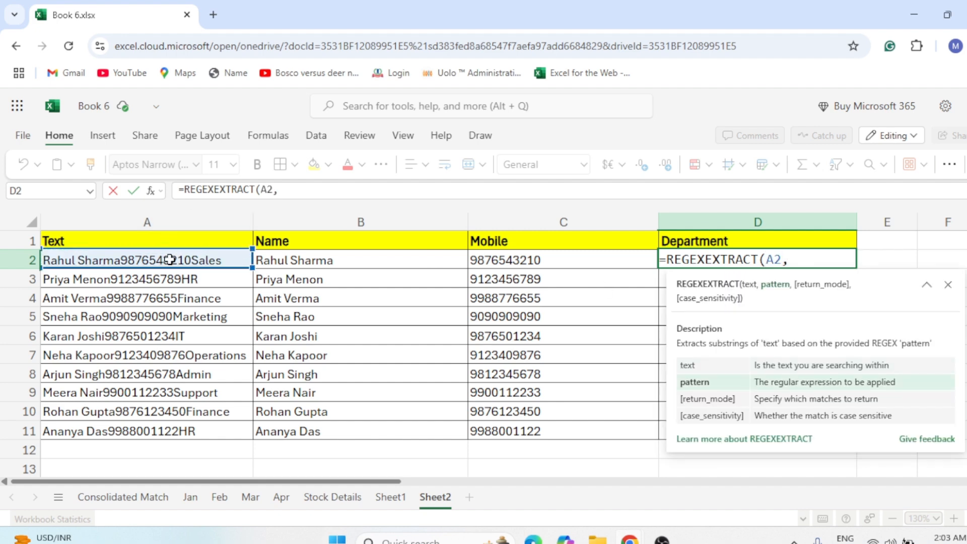
text("[A=)
Complete the Department formula with the pattern "[A-Za-z]+$" and fill it down through D11.
key(BackSpace)
text(-Z)
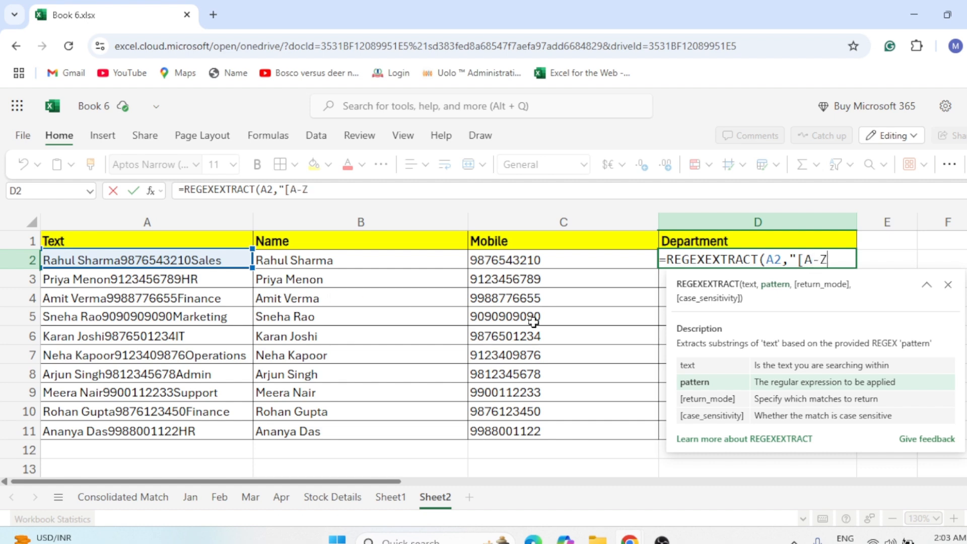
text(a-z])
text(+)
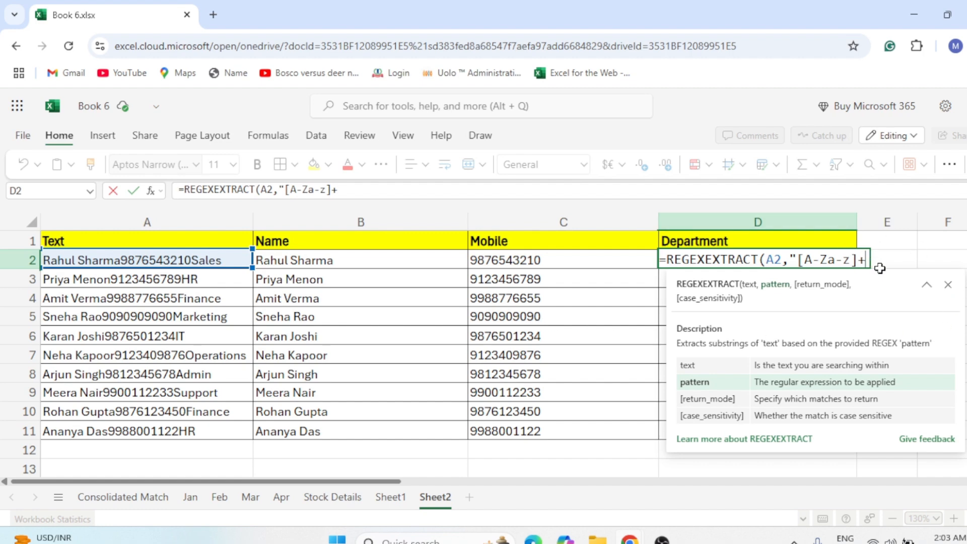
text($)
text("))
key(ctrl+Return)
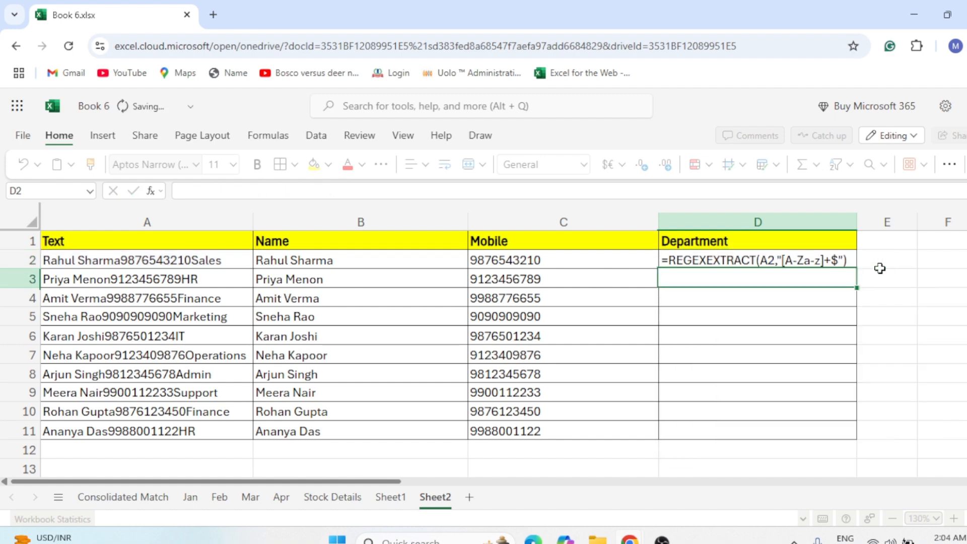
key(shift+Down)
key(shift+Down)
key(shift+Down)
key(shift+Down)
key(shift+Down)
key(shift+Down)
key(shift+Down)
key(shift+Down)
key(shift+Down)
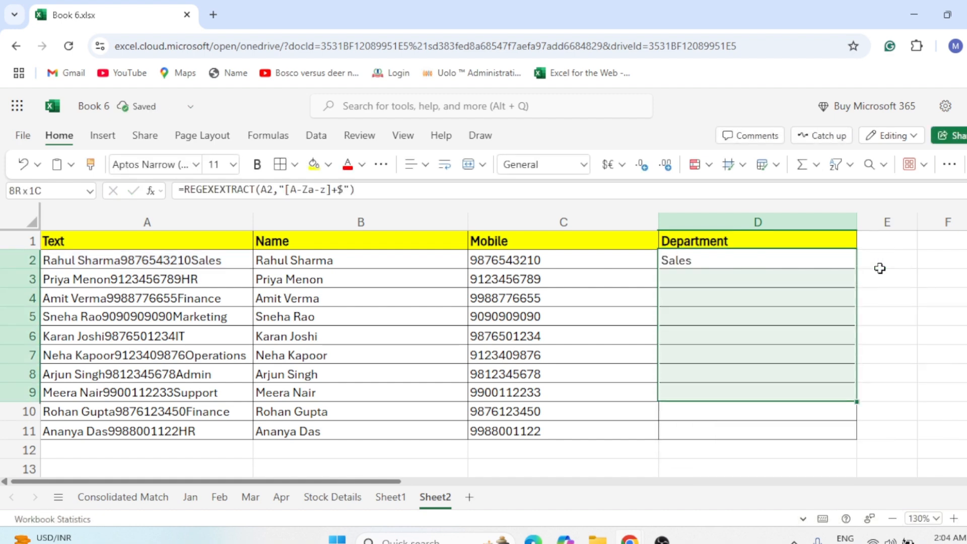
key(ctrl+d)
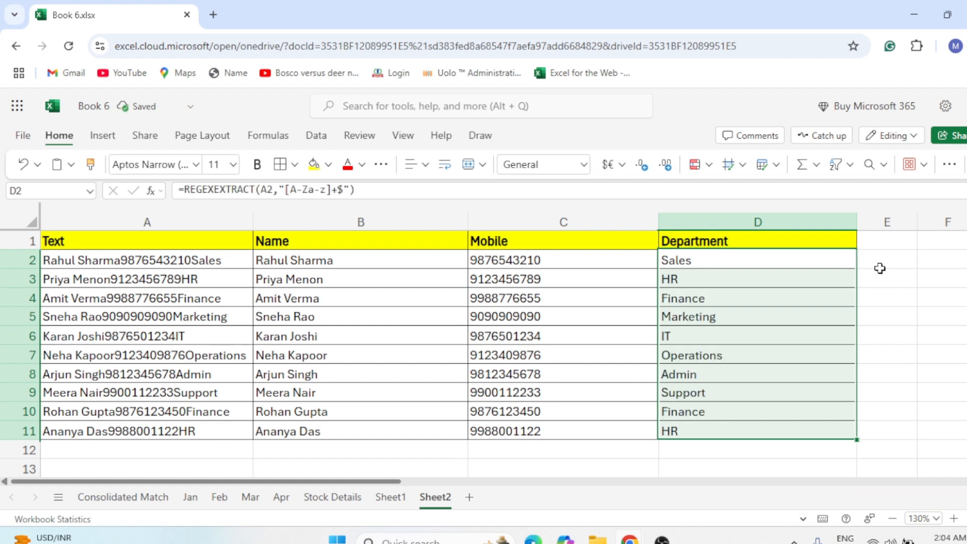
Review the formulas and extracted results in the Name, Mobile and Department columns against the source text.
drag(688, 259, 690, 411)
click(346, 194)
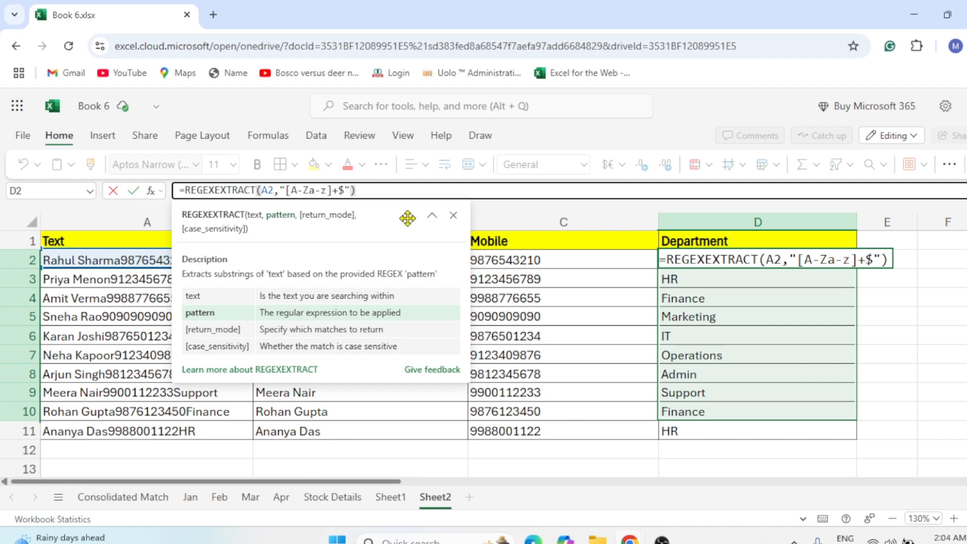
key(Escape)
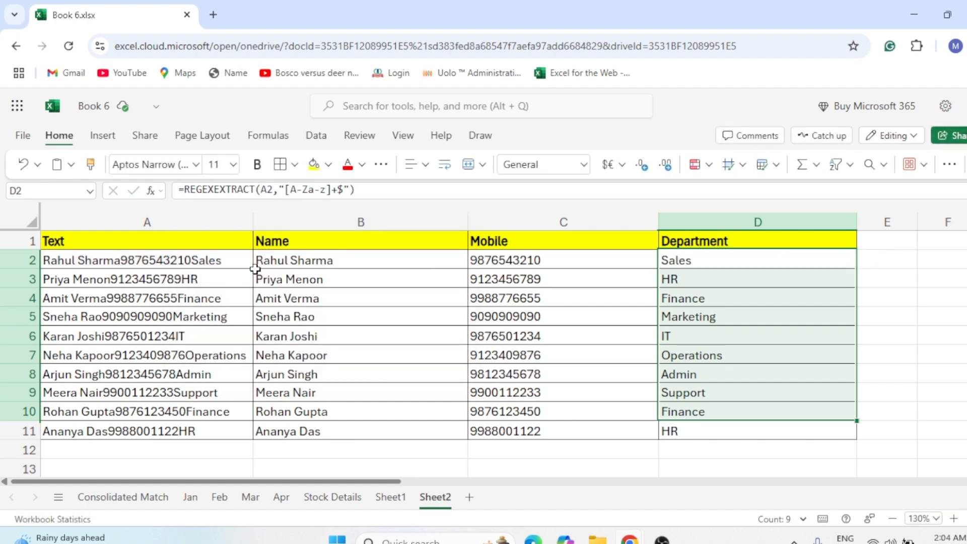
click(238, 260)
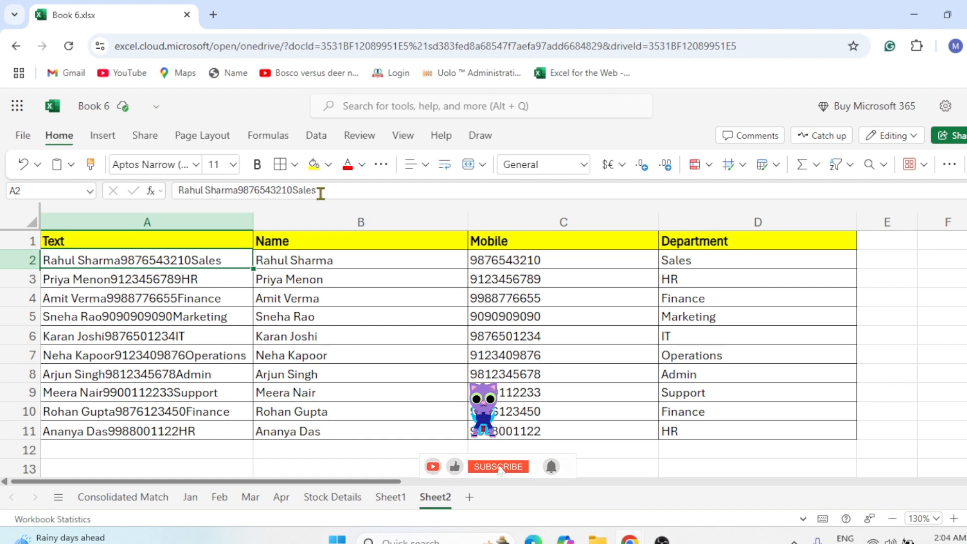
click(715, 261)
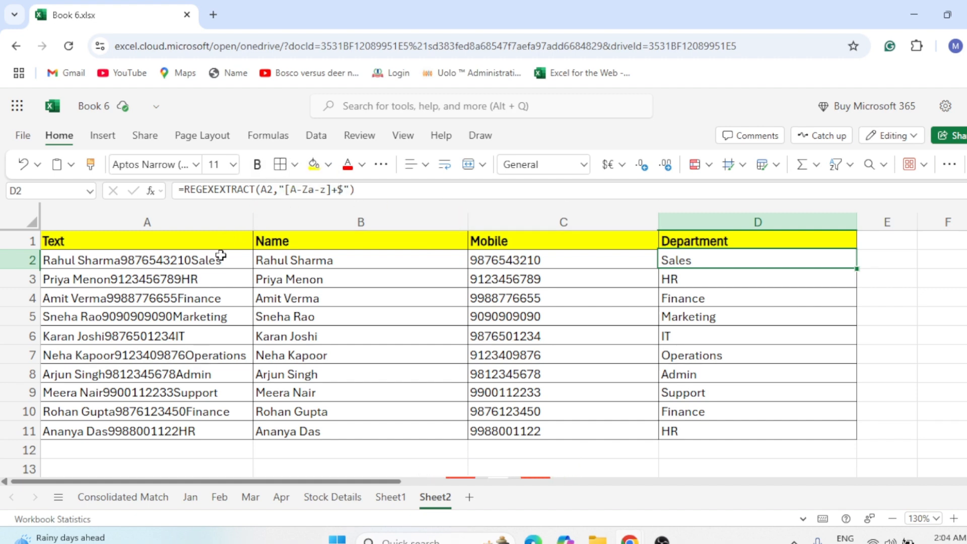
click(502, 258)
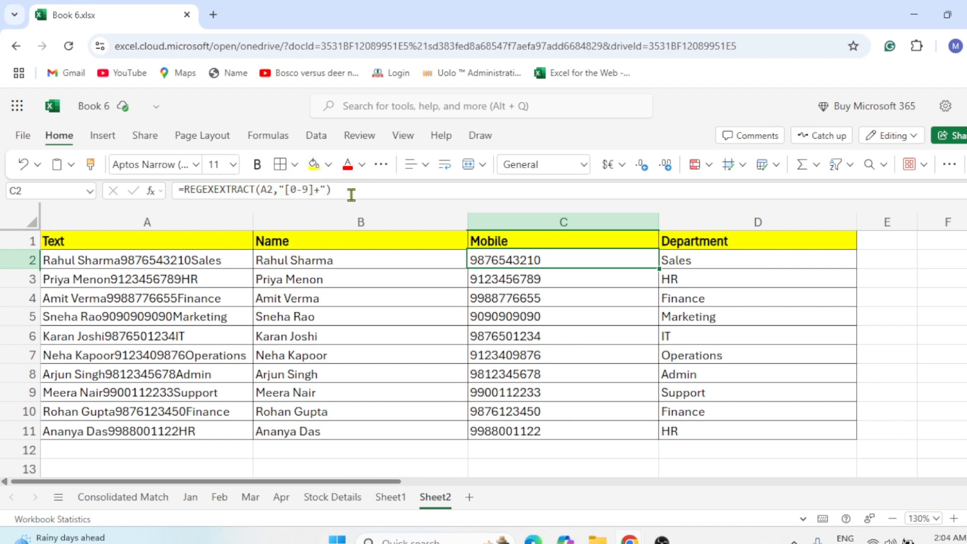
click(280, 189)
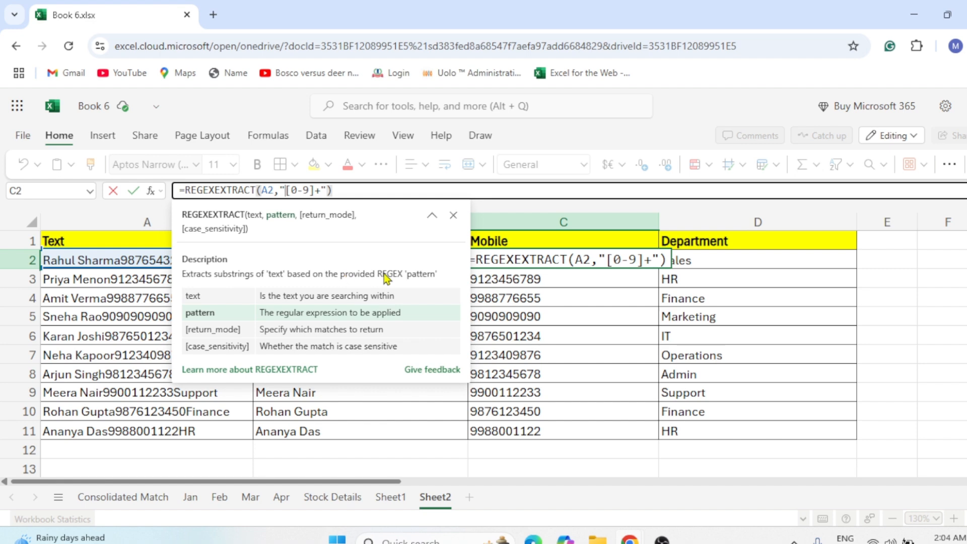
click(402, 256)
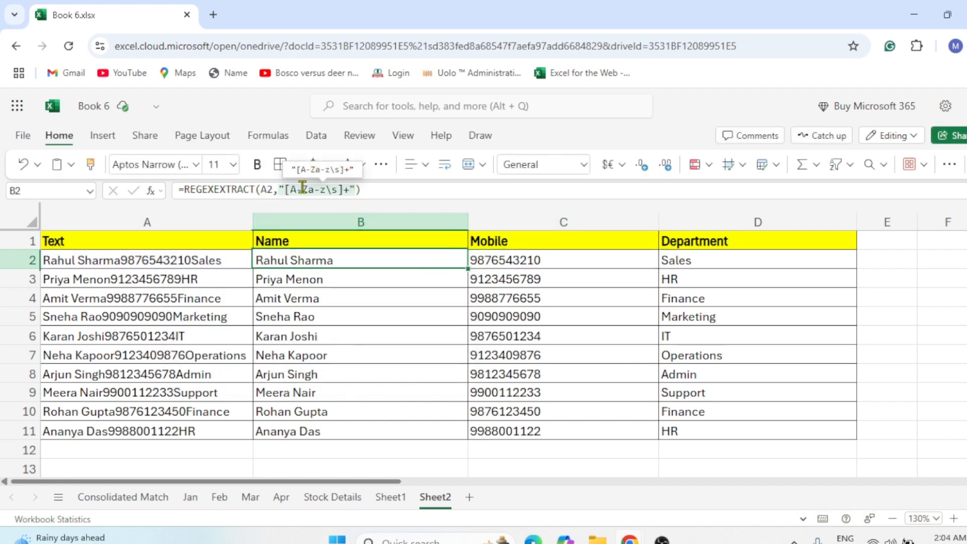
mouse_move(317, 191)
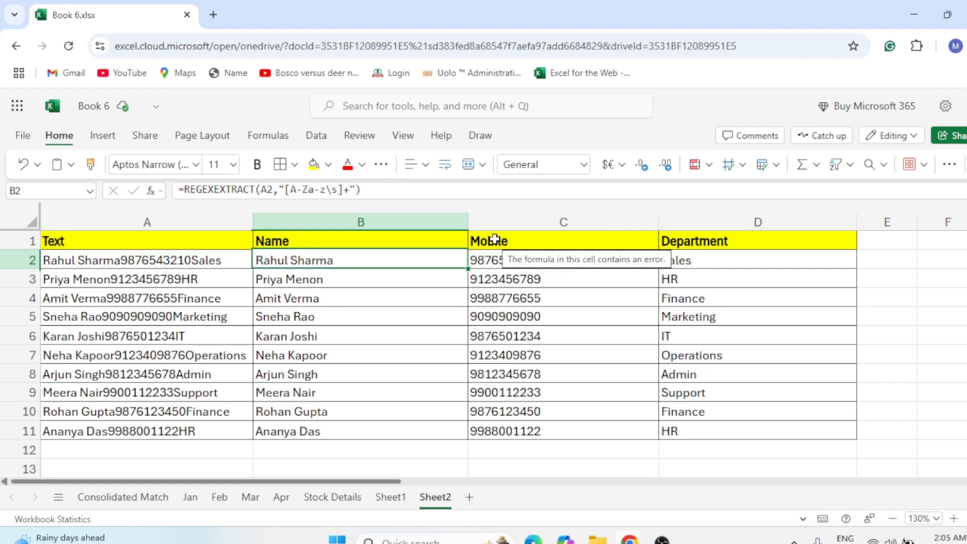
click(499, 312)
drag(309, 259, 729, 430)
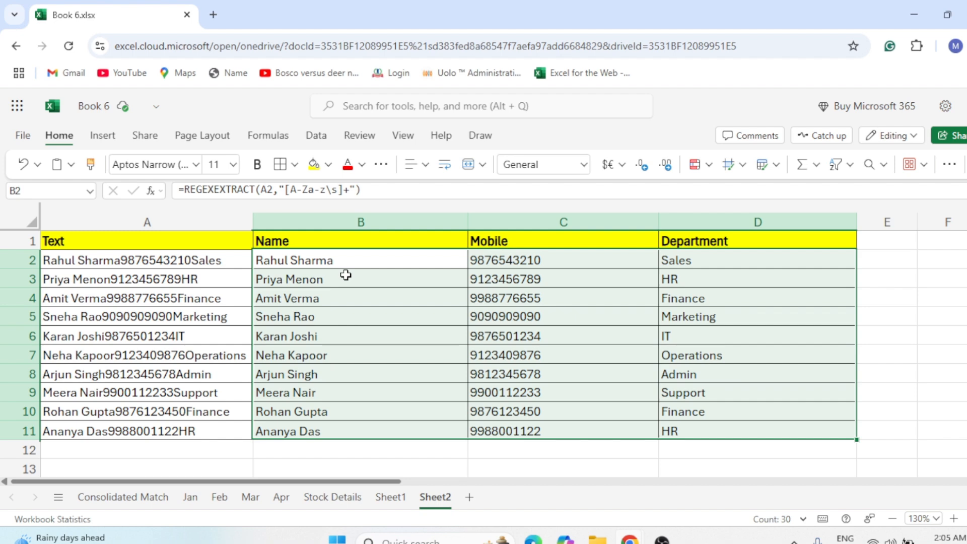
drag(134, 266, 149, 430)
click(134, 260)
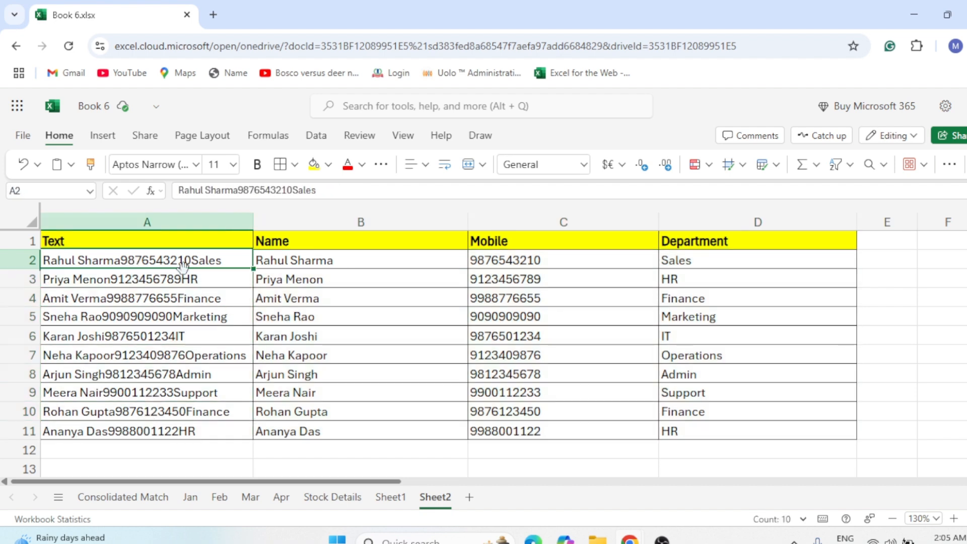